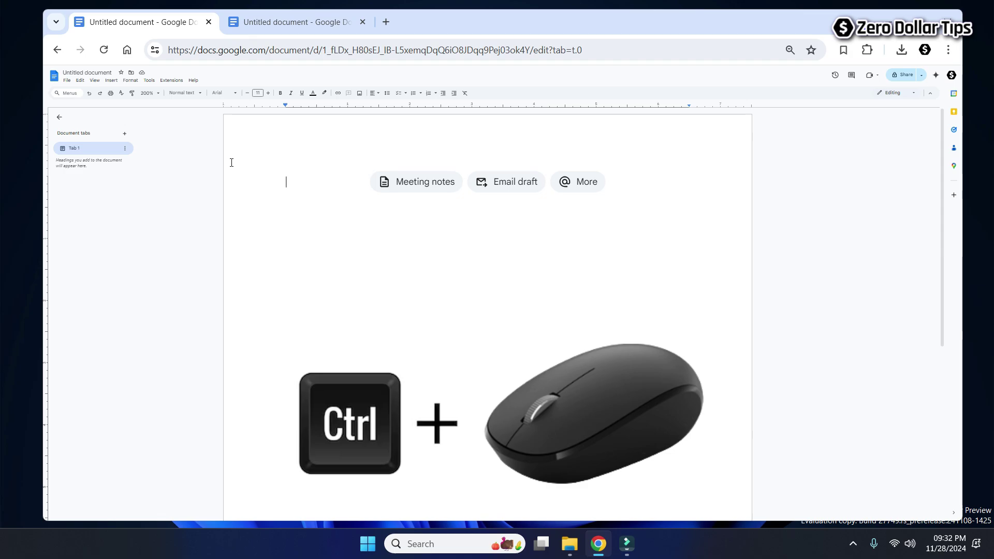
Step: Zoom the browser in with Ctrl+scroll and reset it to 100%, twice
{"action": "scroll", "coordinate": [231, 163], "scroll_direction": "up", "scroll_amount": 4, "text": "ctrl"}
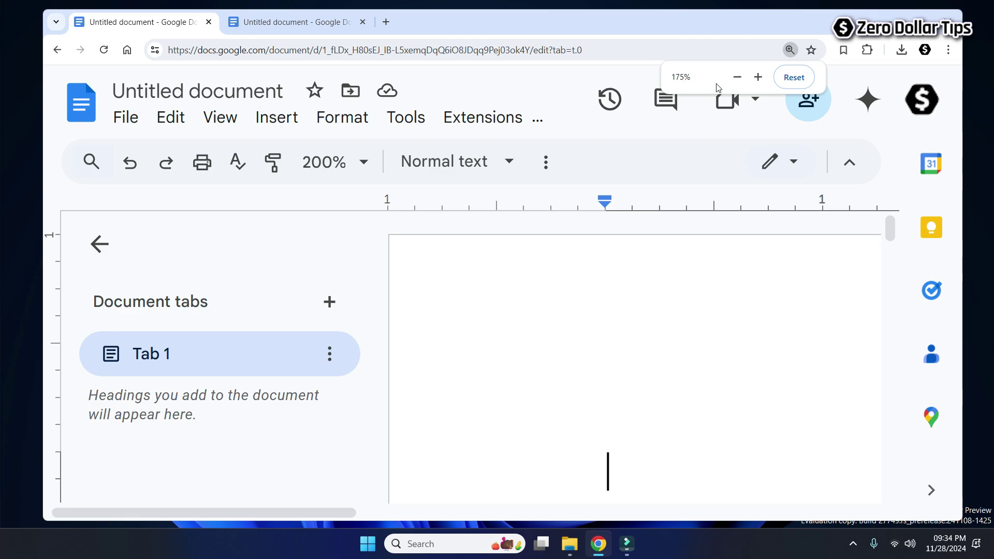
{"action": "left_click", "coordinate": [795, 81]}
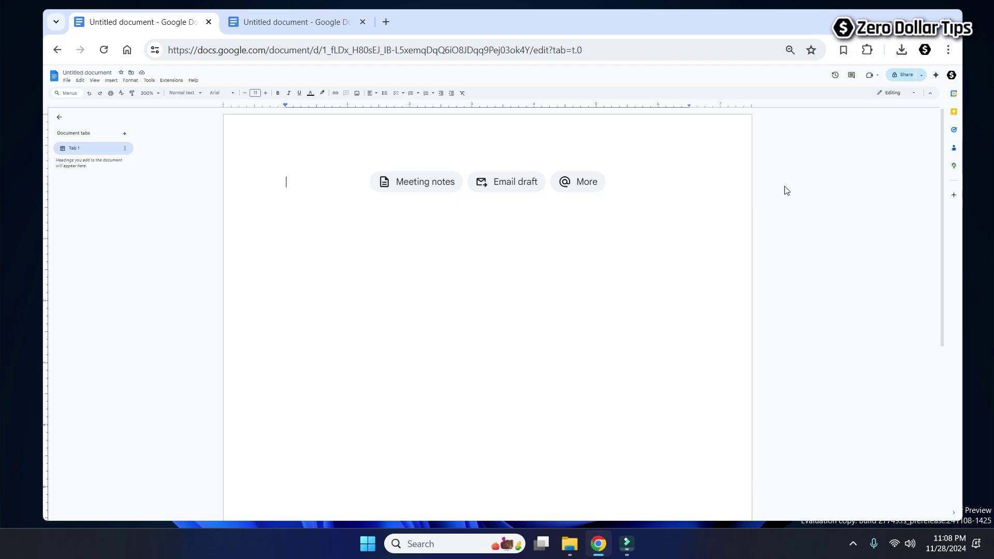
{"action": "scroll", "coordinate": [784, 188], "scroll_direction": "up", "scroll_amount": 1}
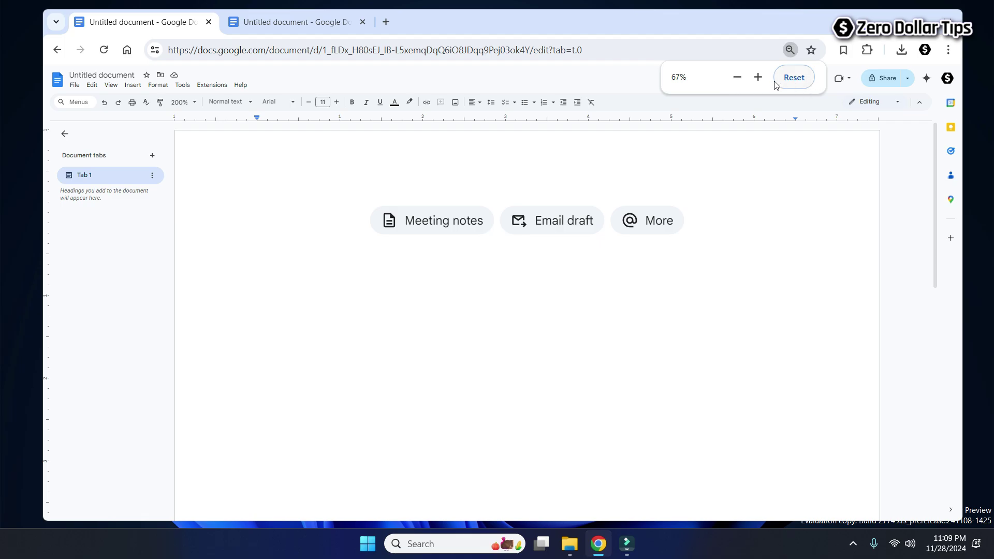
{"action": "left_click", "coordinate": [792, 78]}
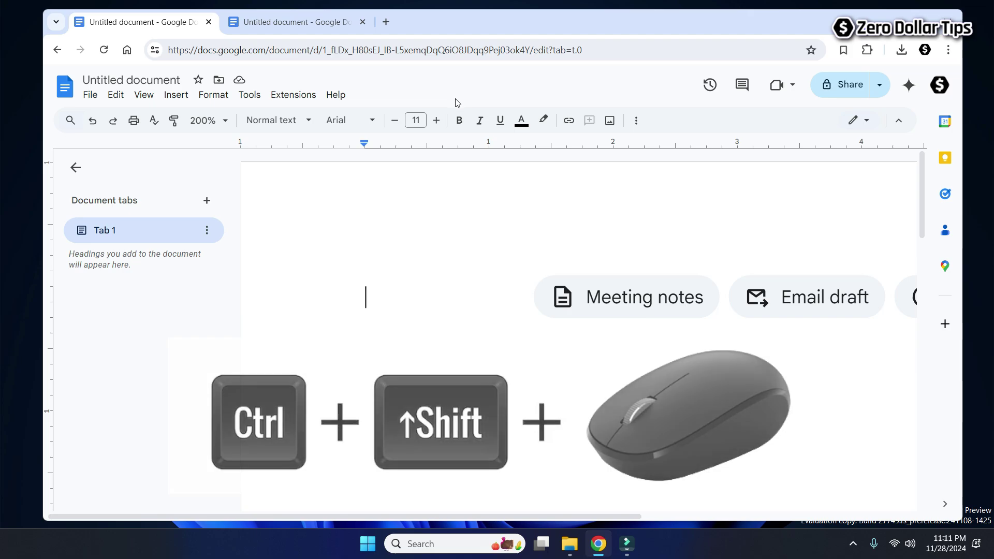
{"action": "key", "text": "ctrl+minus"}
{"action": "key", "text": "ctrl+minus"}
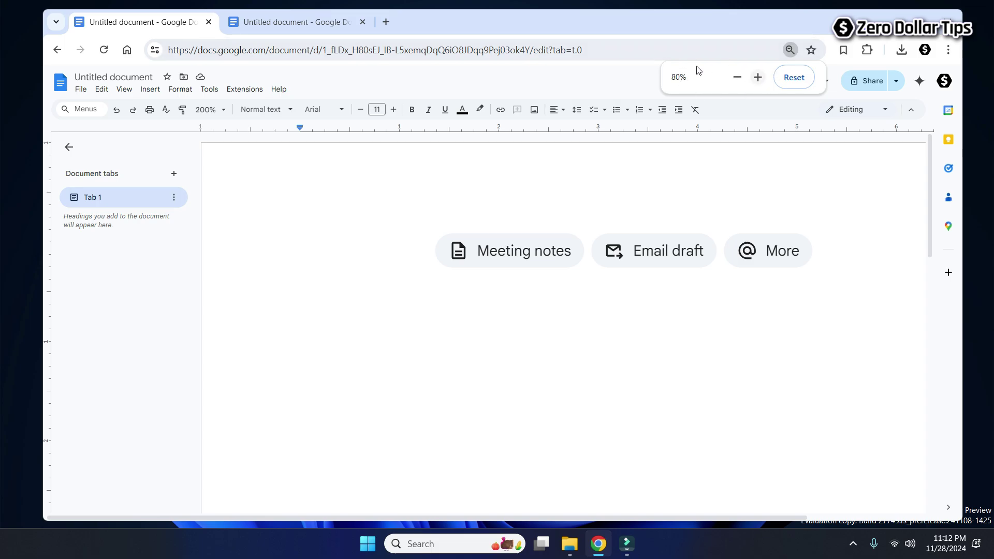
{"action": "left_click", "coordinate": [757, 79]}
{"action": "left_click", "coordinate": [757, 78]}
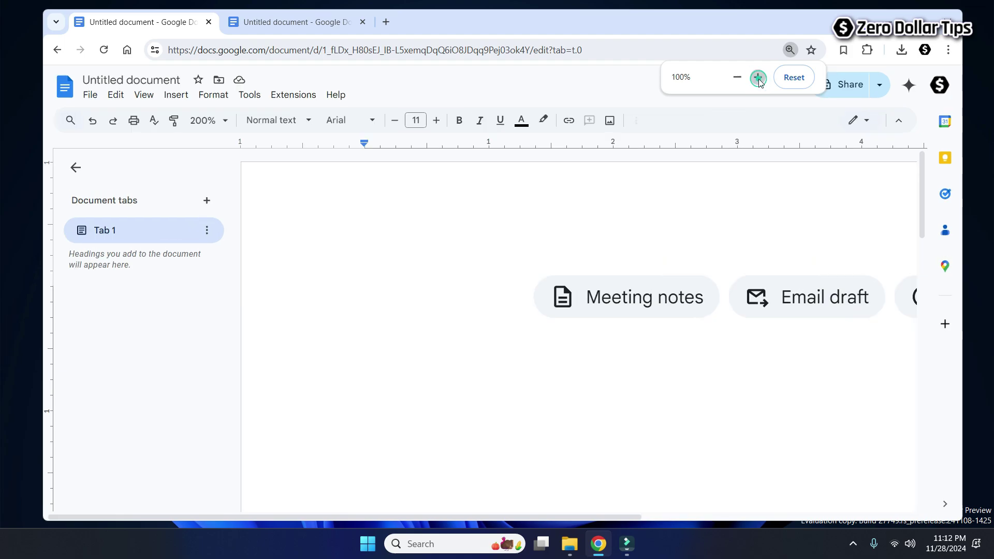
{"action": "left_click", "coordinate": [758, 78]}
{"action": "left_click", "coordinate": [757, 78]}
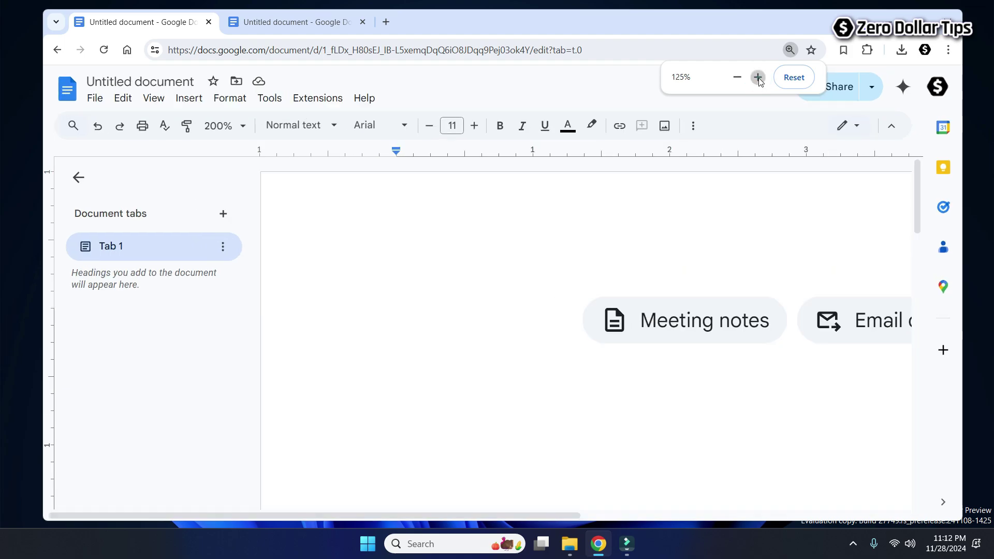
{"action": "left_click", "coordinate": [757, 78]}
{"action": "left_click", "coordinate": [757, 77]}
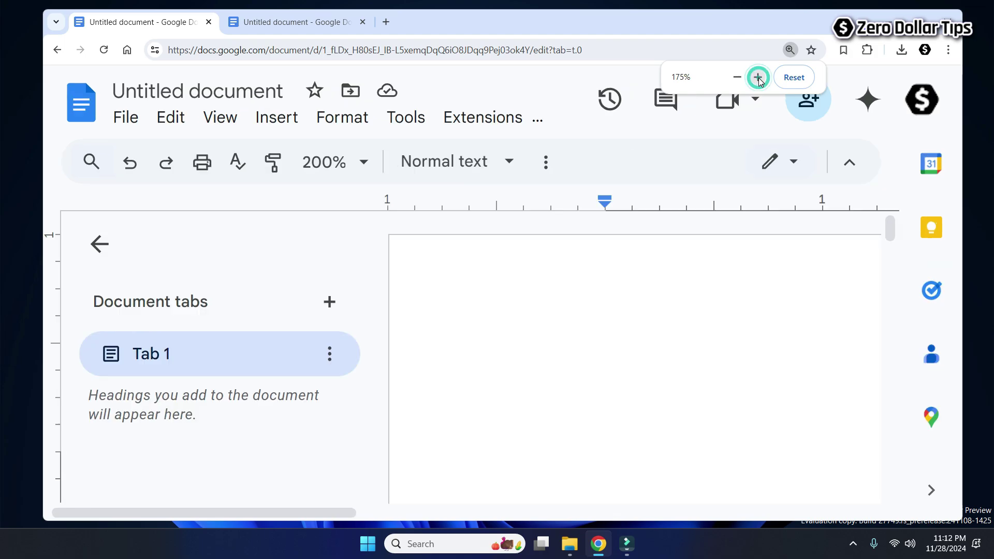
{"action": "left_click", "coordinate": [736, 77]}
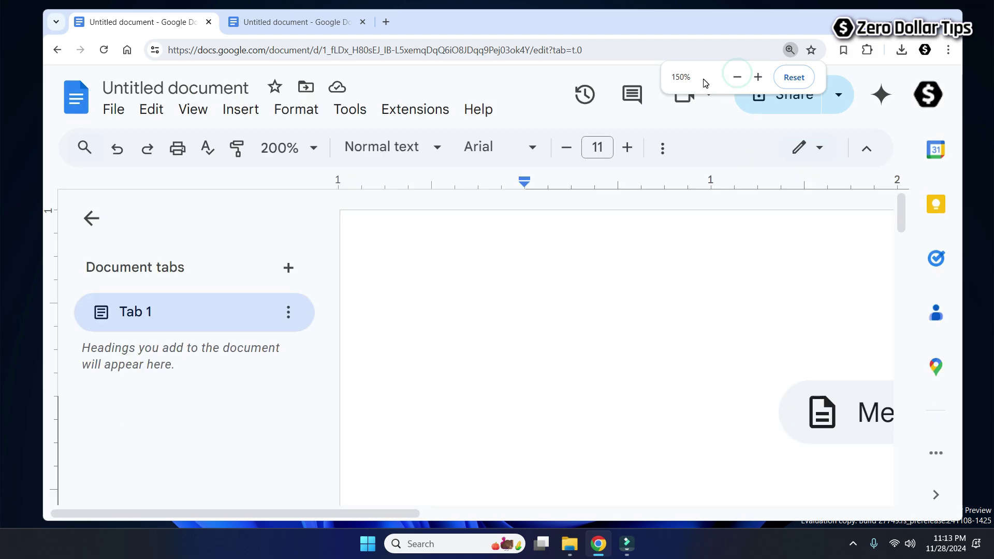
{"action": "left_click", "coordinate": [737, 78]}
{"action": "left_click", "coordinate": [737, 78]}
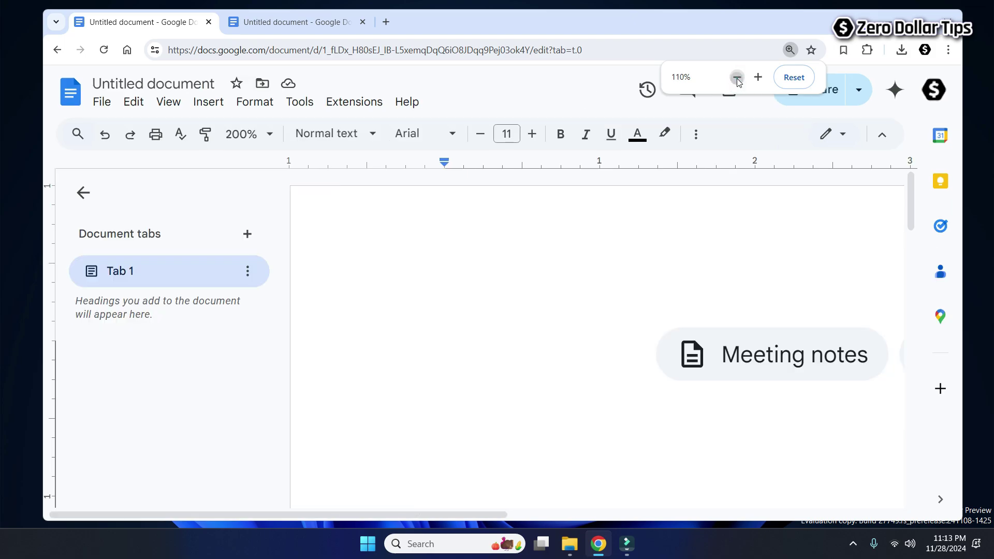
{"action": "left_click", "coordinate": [737, 77]}
{"action": "left_click", "coordinate": [737, 77]}
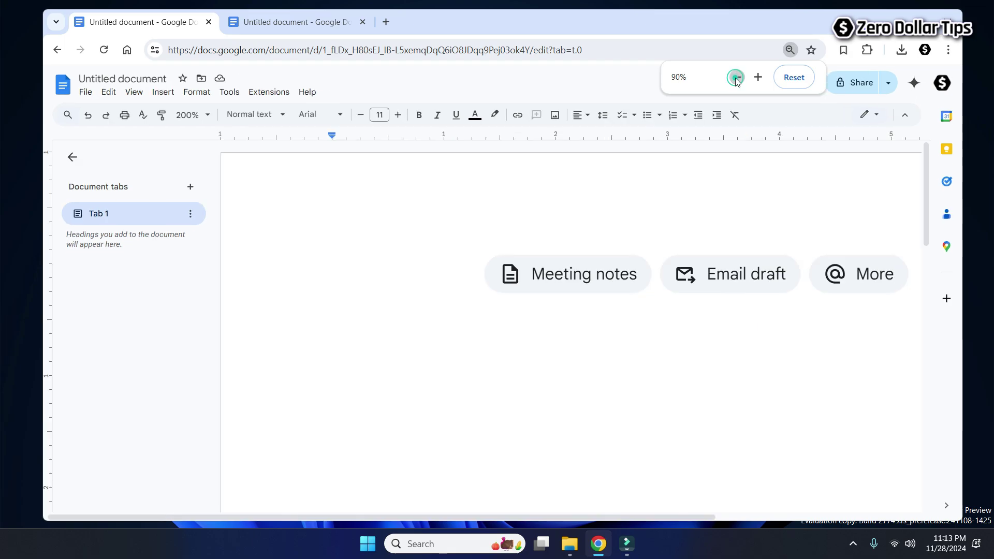
{"action": "left_click", "coordinate": [737, 78]}
{"action": "left_click", "coordinate": [736, 78]}
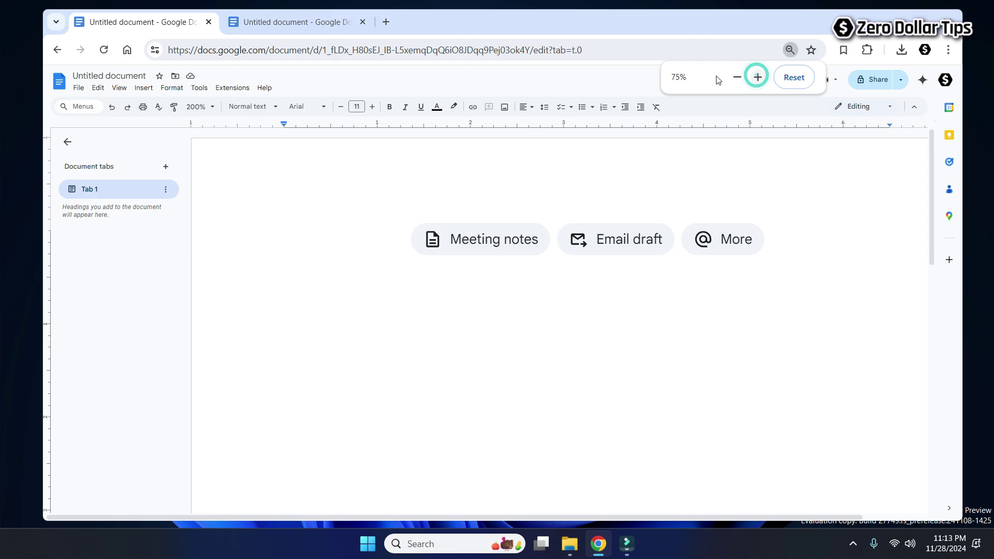
{"action": "left_click", "coordinate": [757, 77]}
{"action": "left_click", "coordinate": [757, 77]}
{"action": "left_click", "coordinate": [759, 77]}
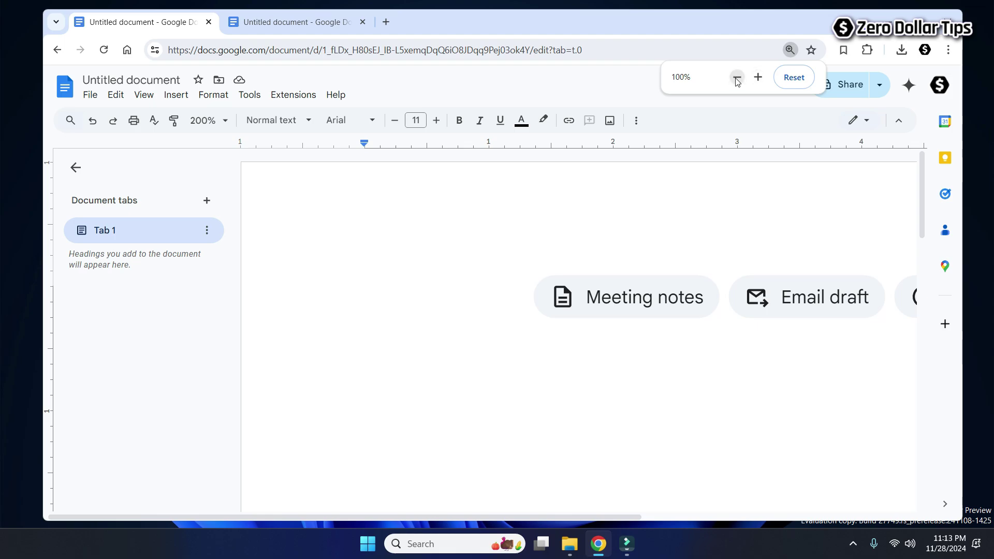
{"action": "left_click", "coordinate": [736, 78]}
{"action": "left_click", "coordinate": [737, 79]}
{"action": "left_click", "coordinate": [736, 78]}
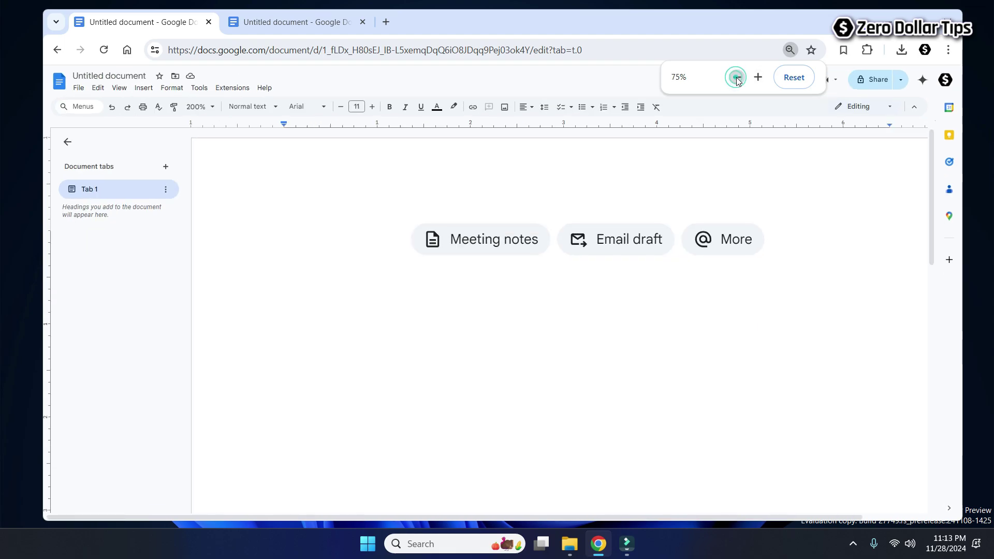
{"action": "left_click", "coordinate": [736, 79]}
{"action": "left_click", "coordinate": [758, 78]}
{"action": "left_click", "coordinate": [758, 77]}
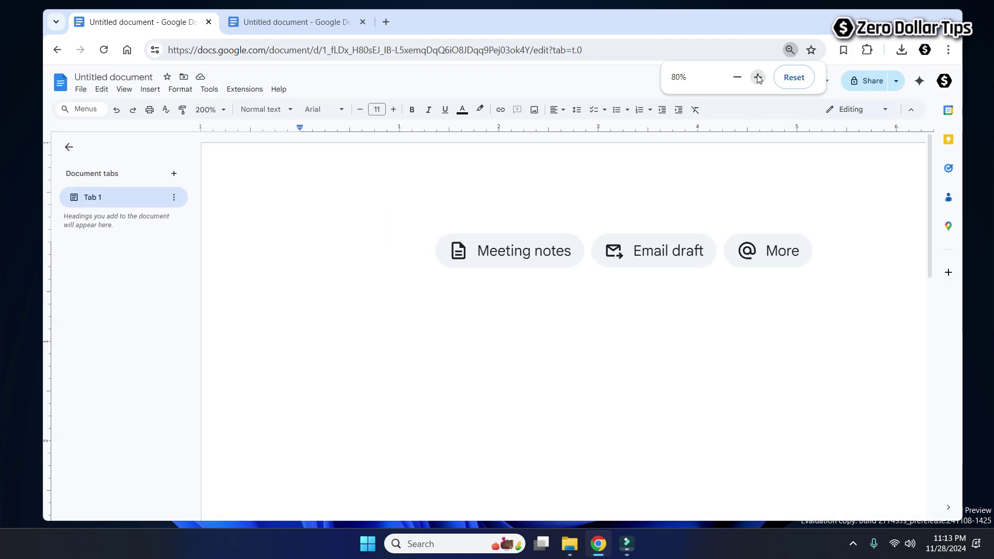
{"action": "left_click", "coordinate": [758, 77]}
{"action": "left_click", "coordinate": [758, 77]}
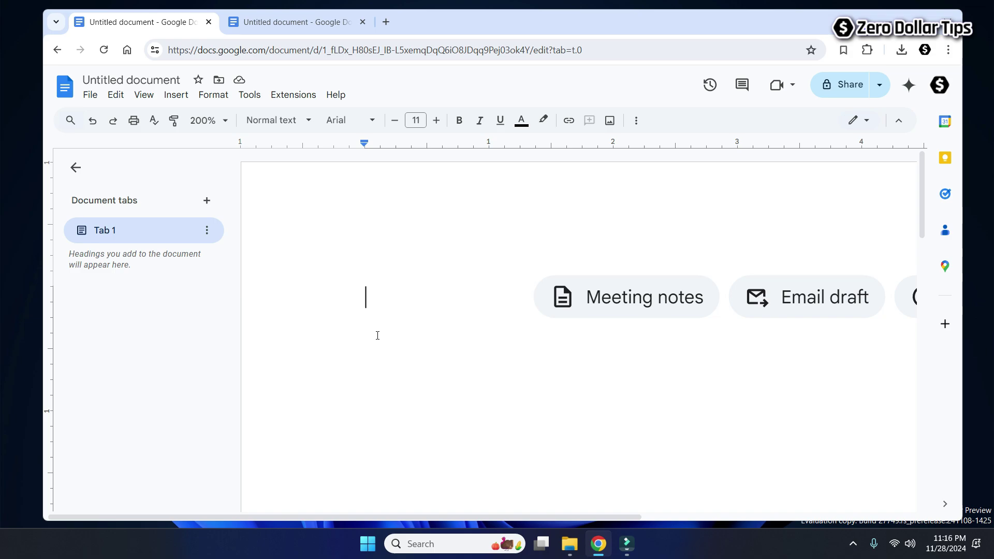
Step: Change the toolbar zoom from 200% to 100%, then down to 50%
{"action": "left_click", "coordinate": [225, 122]}
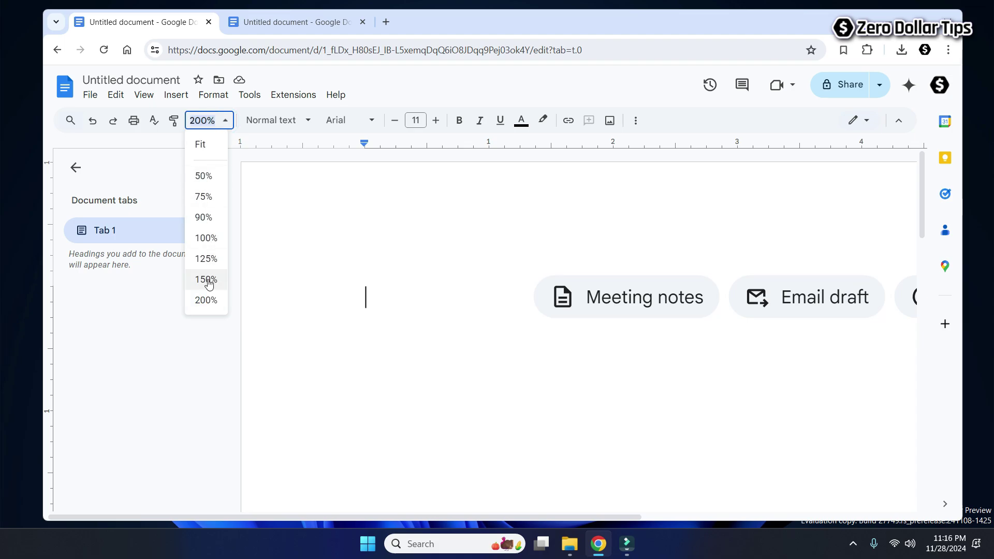
{"action": "left_click", "coordinate": [217, 240]}
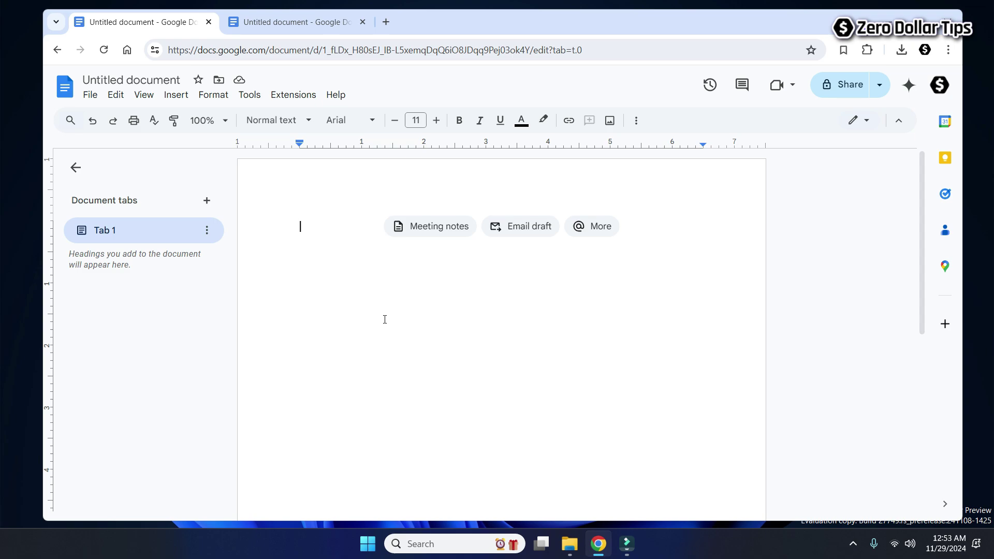
{"action": "left_click", "coordinate": [210, 120]}
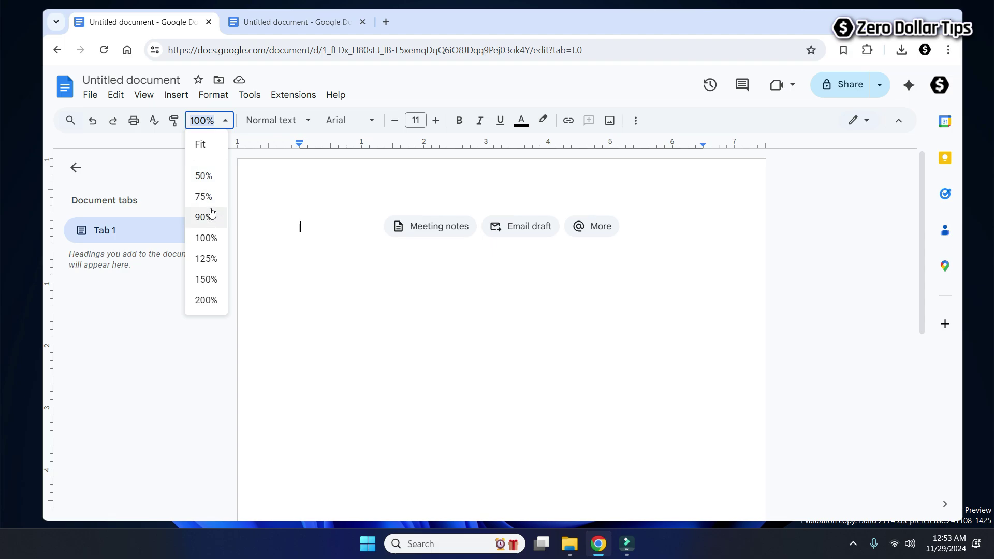
{"action": "left_click", "coordinate": [203, 178]}
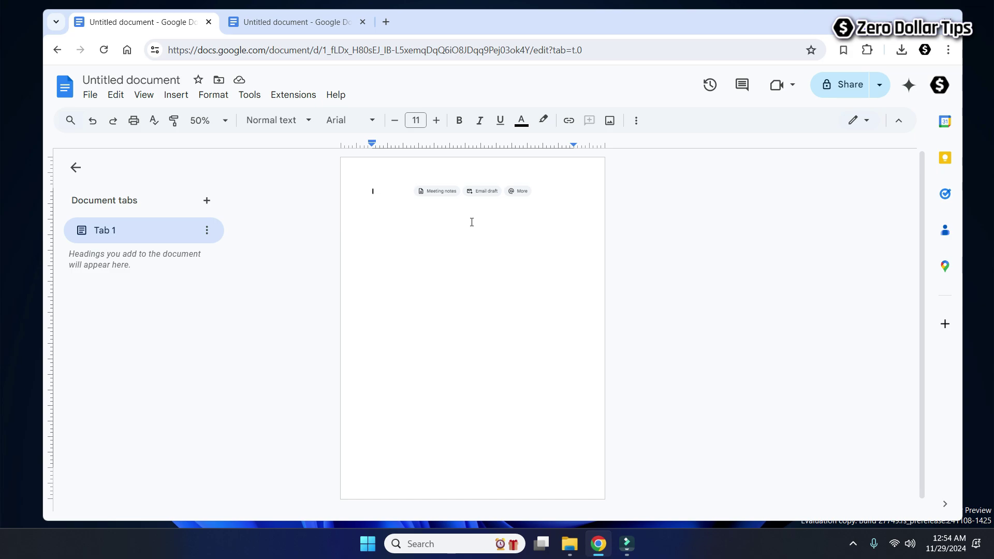
Step: Change the toolbar zoom from 50% to 150%, then to 100%
{"action": "left_click", "coordinate": [212, 122]}
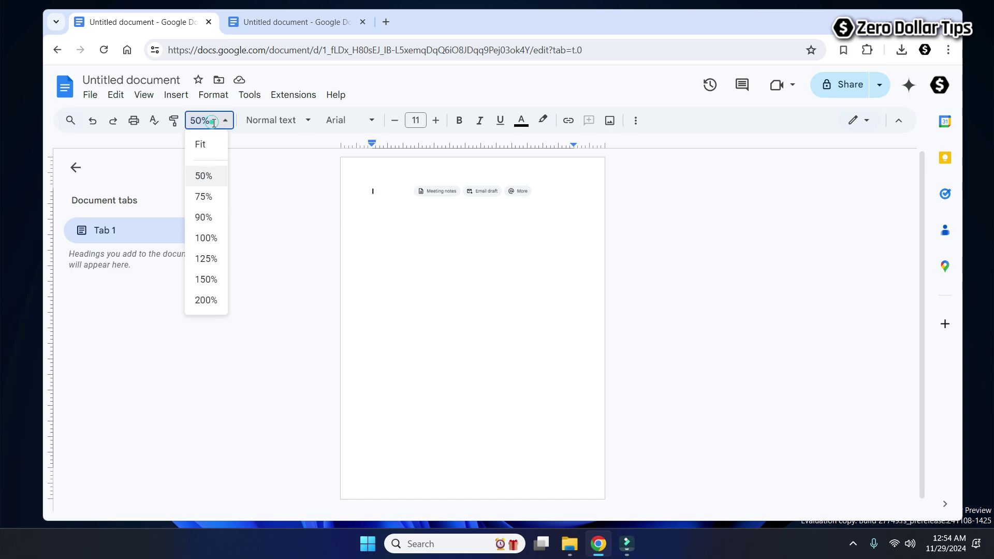
{"action": "left_click", "coordinate": [205, 280]}
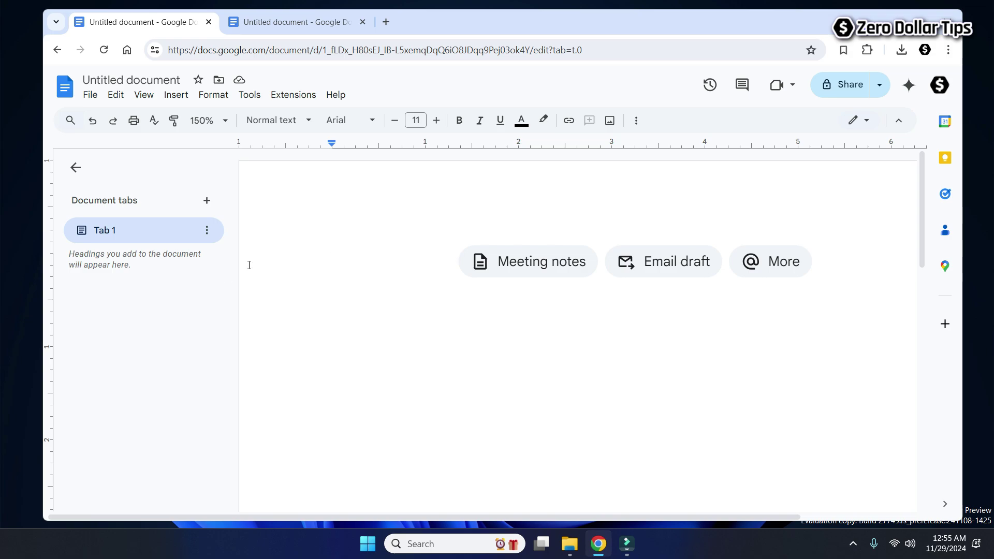
{"action": "left_click", "coordinate": [202, 120]}
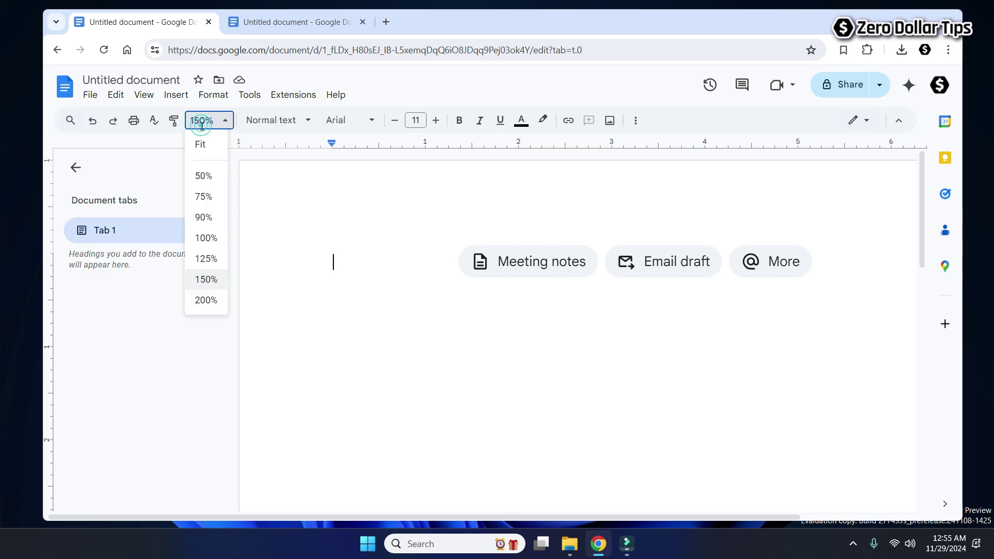
{"action": "left_click", "coordinate": [208, 238]}
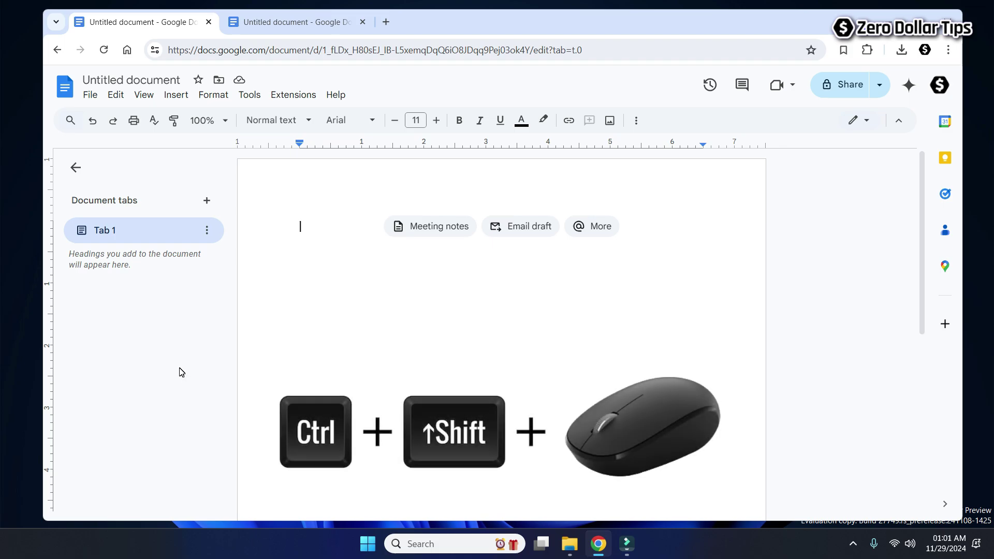
{"action": "left_click", "coordinate": [737, 77]}
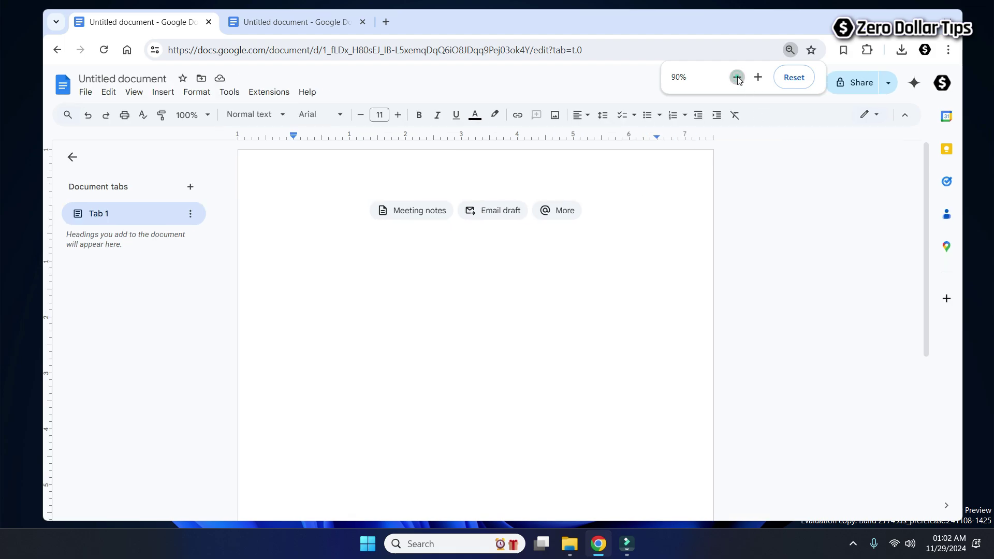
{"action": "left_click", "coordinate": [737, 77]}
{"action": "left_click", "coordinate": [737, 77]}
{"action": "left_click", "coordinate": [758, 77]}
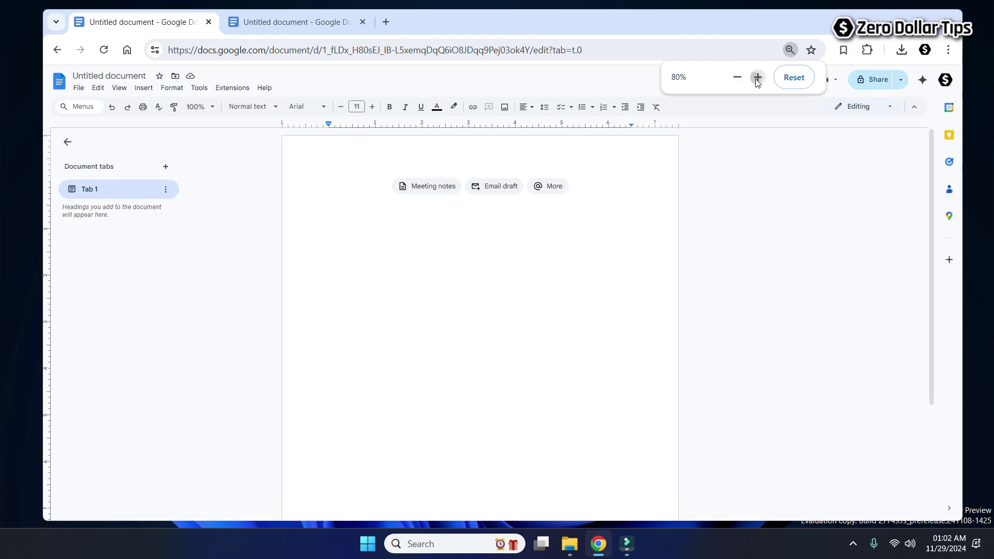
{"action": "left_click", "coordinate": [757, 77]}
{"action": "left_click", "coordinate": [758, 77]}
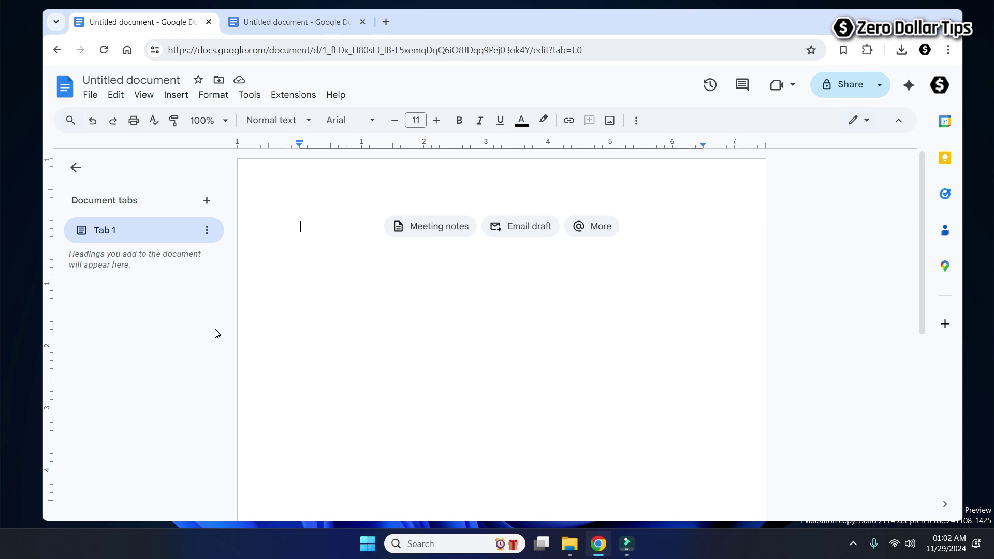
{"action": "left_click", "coordinate": [207, 121]}
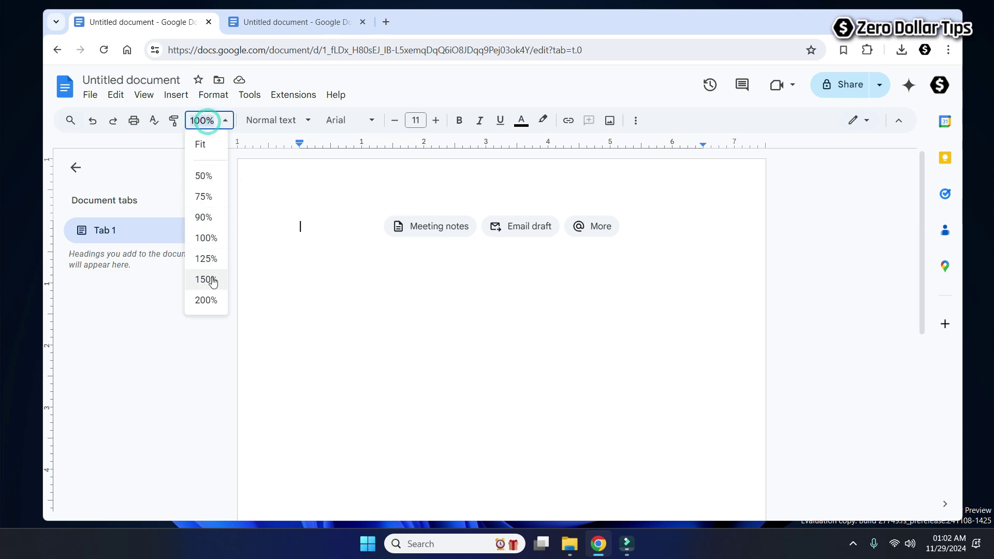
{"action": "left_click", "coordinate": [325, 299]}
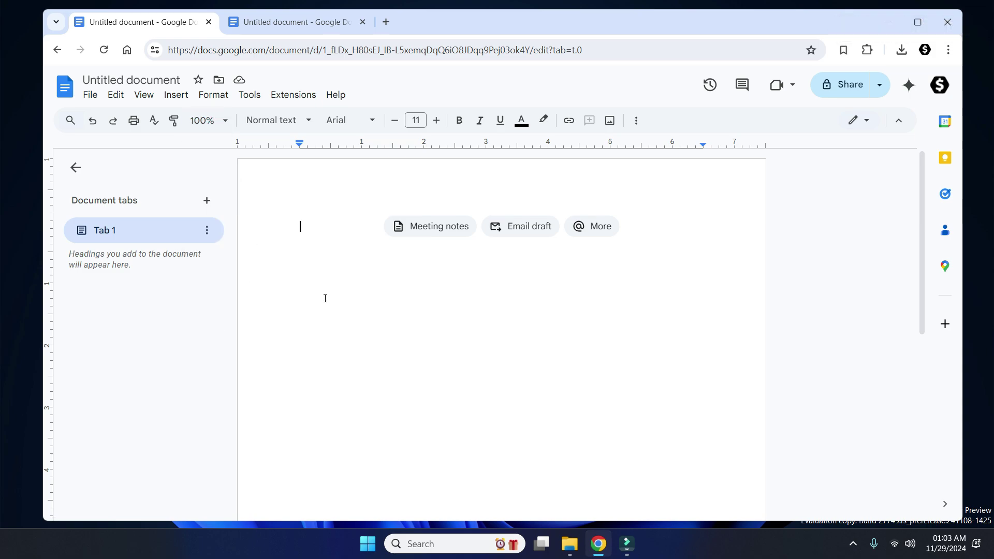